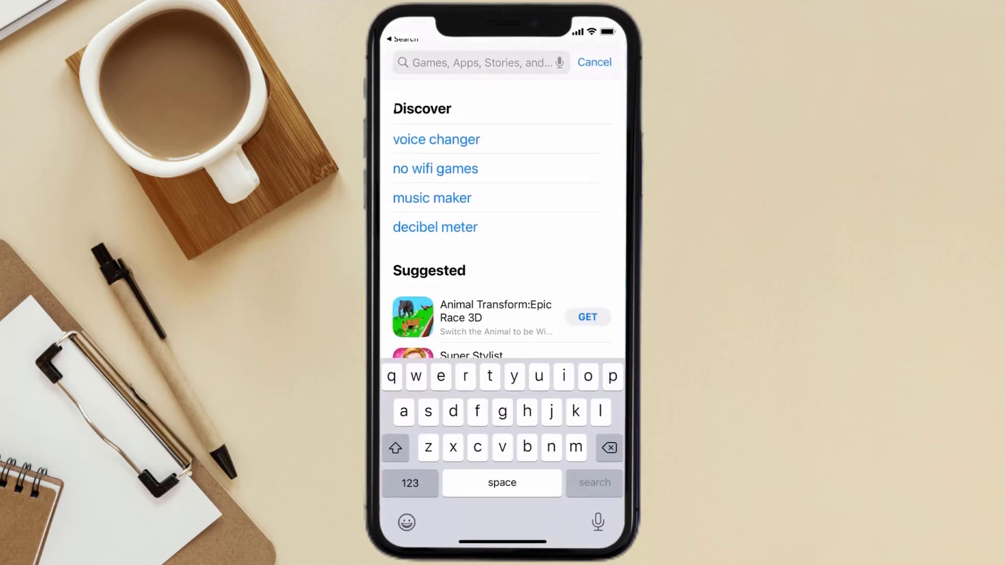
{"action": "type", "text": "duo app"}
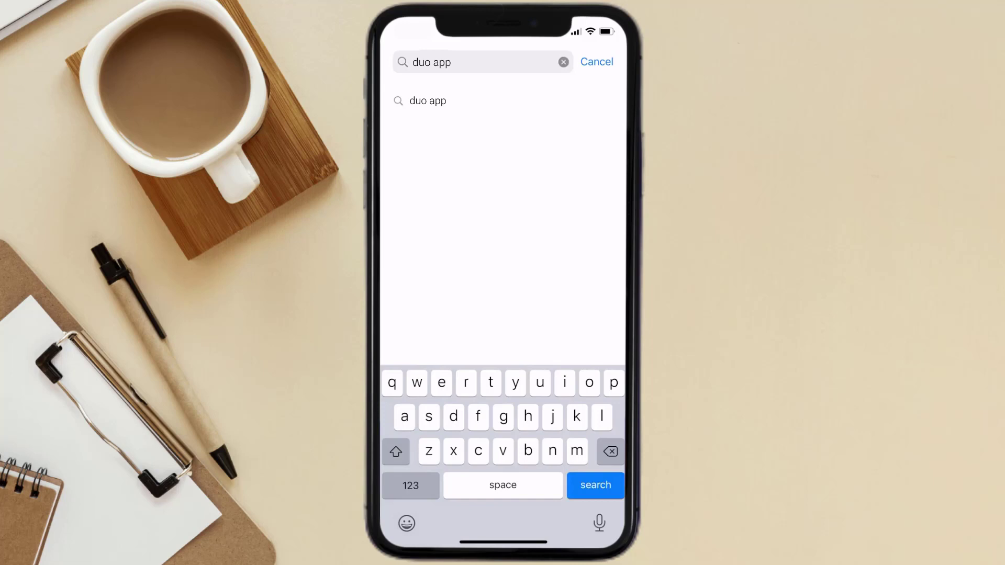
Search the App Store for 'duo app' and update Duo Mobile from the results
{"action": "key", "text": "Return"}
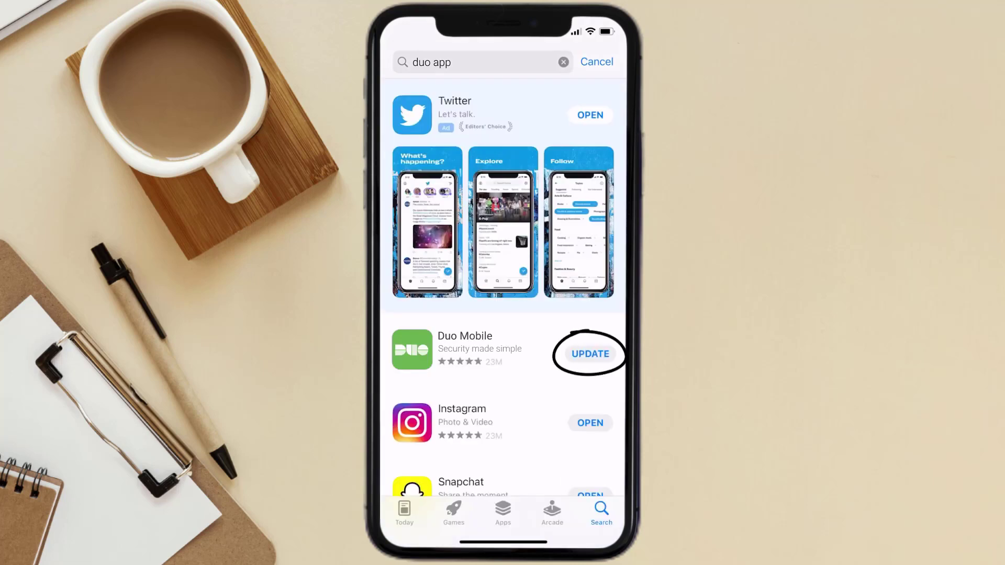
{"action": "left_click", "coordinate": [590, 353]}
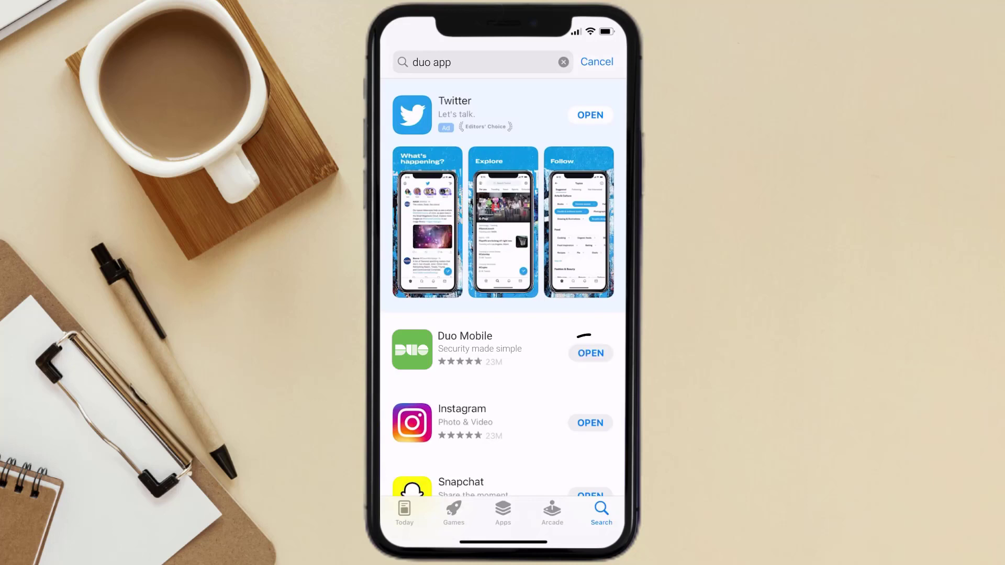